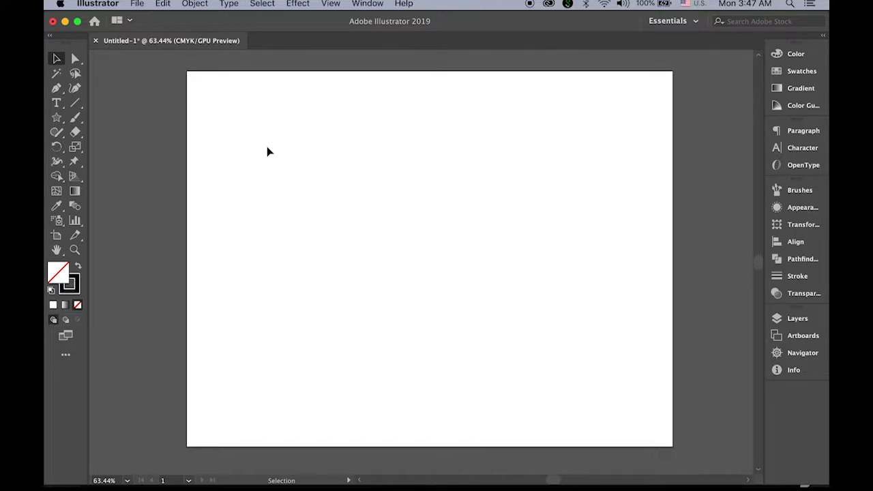
# Choose the Line Segment tool with a black, no-fill stroke in front at 0.05 pt weight.
pyautogui.click(74, 104)
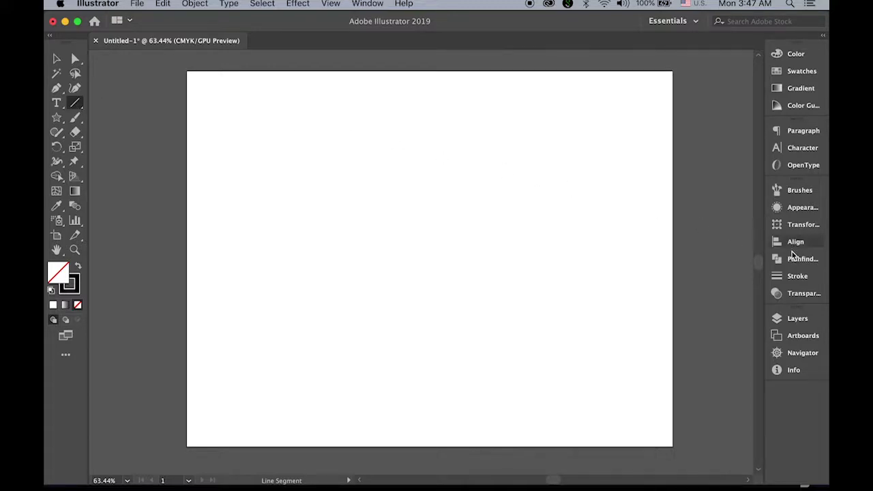
pyautogui.click(73, 292)
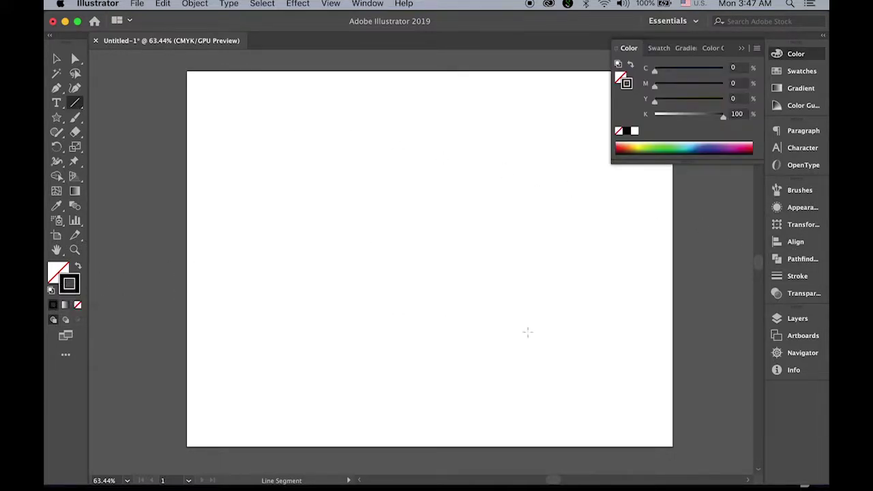
pyautogui.click(800, 277)
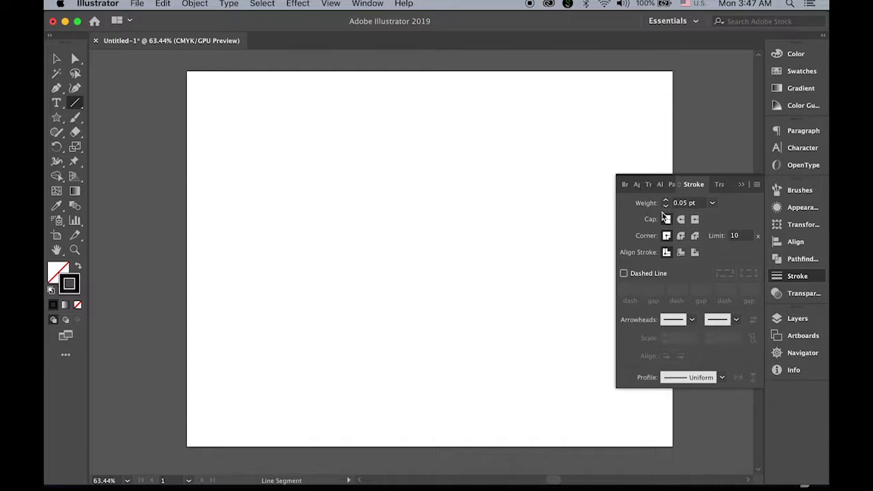
pyautogui.click(744, 185)
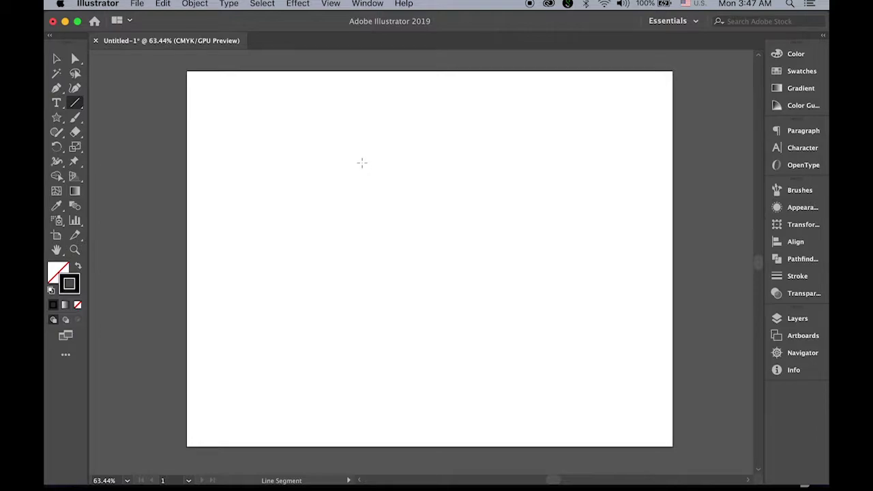
# Spray a fan of hairline segments from one point, then marquee-select and delete them.
pyautogui.moveTo(362, 162)
pyautogui.mouseDown()
pyautogui.moveTo(441, 174)
pyautogui.moveTo(529, 222)
pyautogui.moveTo(437, 220)
pyautogui.moveTo(380, 243)
pyautogui.moveTo(417, 278)
pyautogui.moveTo(523, 314)
pyautogui.moveTo(567, 340)
pyautogui.moveTo(478, 264)
pyautogui.moveTo(566, 260)
pyautogui.moveTo(564, 224)
pyautogui.moveTo(281, 272)
pyautogui.moveTo(206, 246)
pyautogui.moveTo(305, 202)
pyautogui.moveTo(370, 237)
pyautogui.moveTo(357, 339)
pyautogui.moveTo(320, 243)
pyautogui.moveTo(342, 107)
pyautogui.moveTo(367, 168)
pyautogui.moveTo(285, 142)
pyautogui.moveTo(451, 159)
pyautogui.moveTo(570, 128)
pyautogui.moveTo(398, 116)
pyautogui.moveTo(362, 146)
pyautogui.moveTo(430, 136)
pyautogui.moveTo(410, 144)
pyautogui.mouseUp()
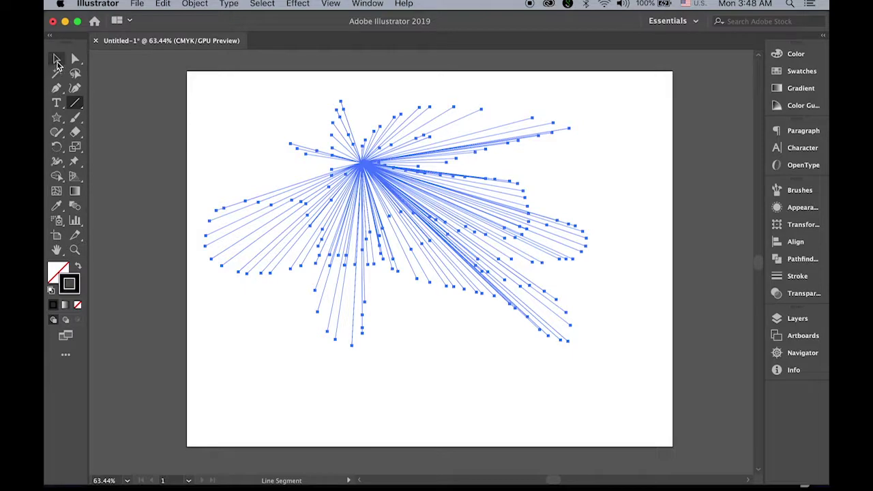
pyautogui.click(56, 58)
pyautogui.click(187, 98)
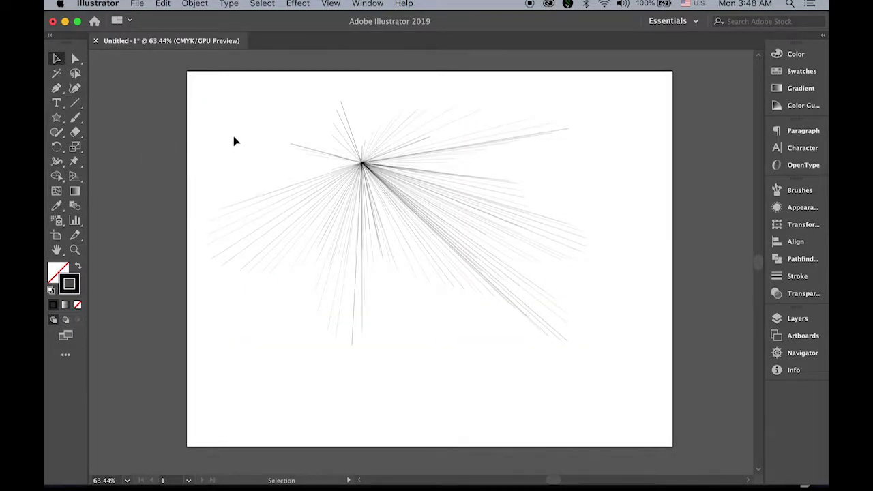
pyautogui.moveTo(231, 89); pyautogui.dragTo(557, 329)
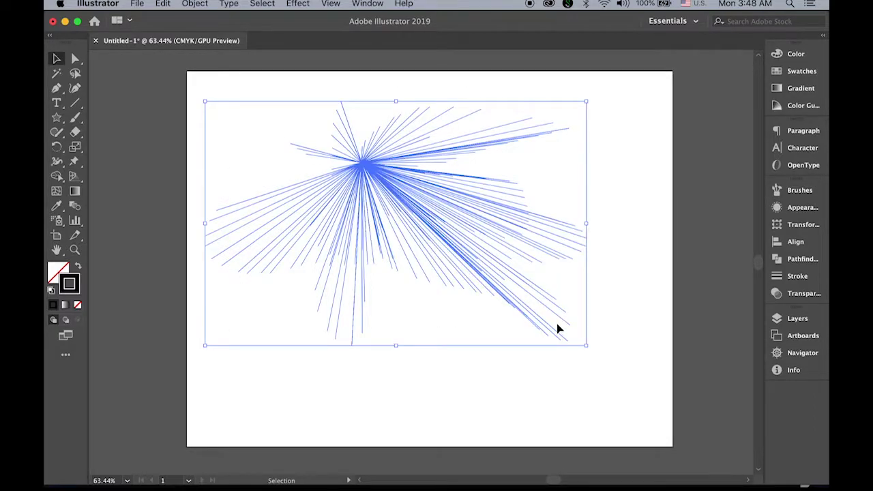
pyautogui.press('Delete')
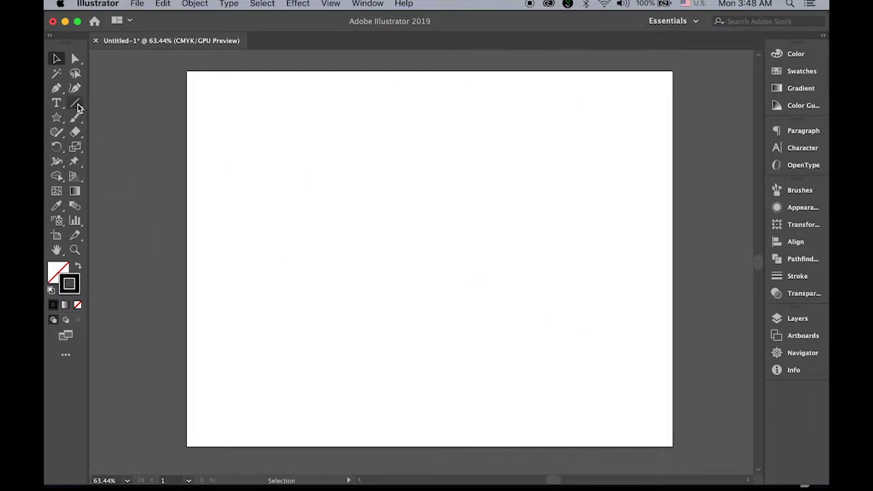
# Spray a burst of arcs from the artboard centre with the Arc tool.
pyautogui.moveTo(75, 102); pyautogui.dragTo(127, 116)
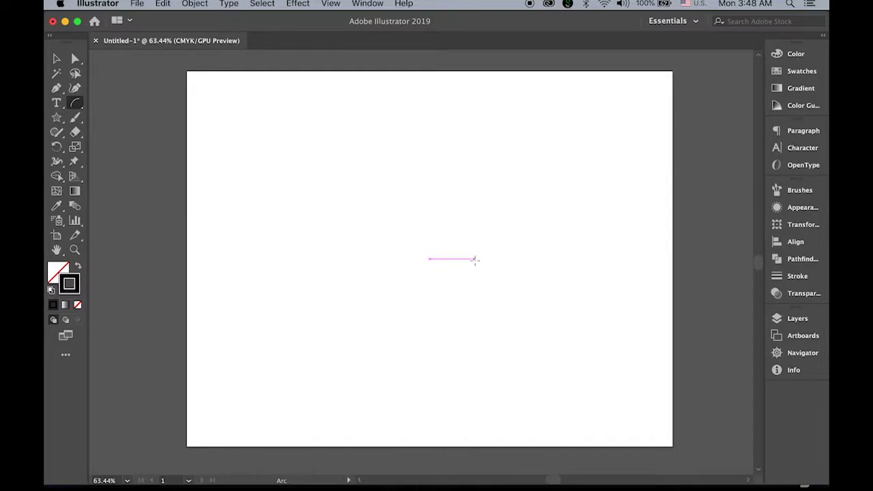
pyautogui.moveTo(447, 265)
pyautogui.mouseDown()
pyautogui.moveTo(575, 223)
pyautogui.moveTo(701, 270)
pyautogui.moveTo(597, 319)
pyautogui.moveTo(479, 265)
pyautogui.moveTo(450, 346)
pyautogui.moveTo(373, 334)
pyautogui.moveTo(299, 253)
pyautogui.moveTo(242, 269)
pyautogui.moveTo(403, 287)
pyautogui.moveTo(413, 317)
pyautogui.moveTo(414, 188)
pyautogui.moveTo(315, 175)
pyautogui.moveTo(324, 195)
pyautogui.moveTo(426, 234)
pyautogui.moveTo(345, 216)
pyautogui.moveTo(315, 230)
pyautogui.moveTo(503, 225)
pyautogui.moveTo(580, 180)
pyautogui.moveTo(475, 167)
pyautogui.moveTo(446, 202)
pyautogui.moveTo(589, 224)
pyautogui.moveTo(408, 240)
pyautogui.moveTo(540, 263)
pyautogui.moveTo(587, 293)
pyautogui.mouseUp()
# Marquee-select all the arcs and delete them.
pyautogui.click(56, 59)
pyautogui.click(172, 88)
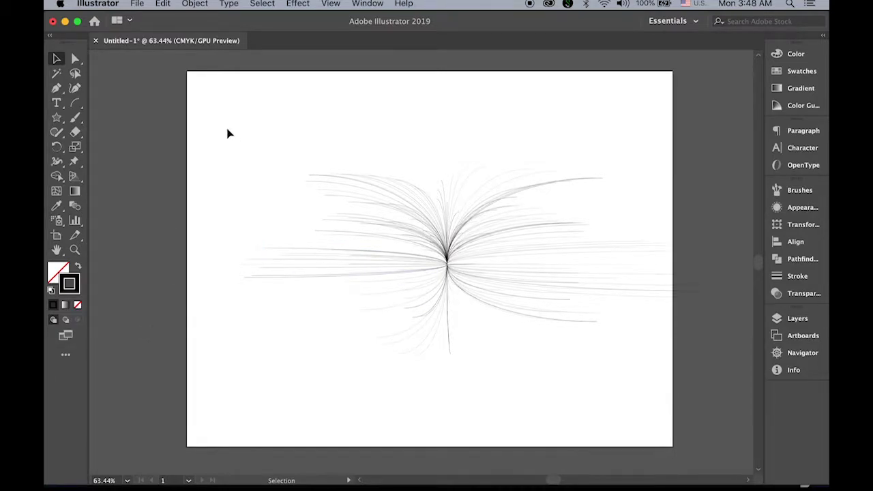
pyautogui.moveTo(230, 134); pyautogui.dragTo(625, 397)
pyautogui.press('Delete')
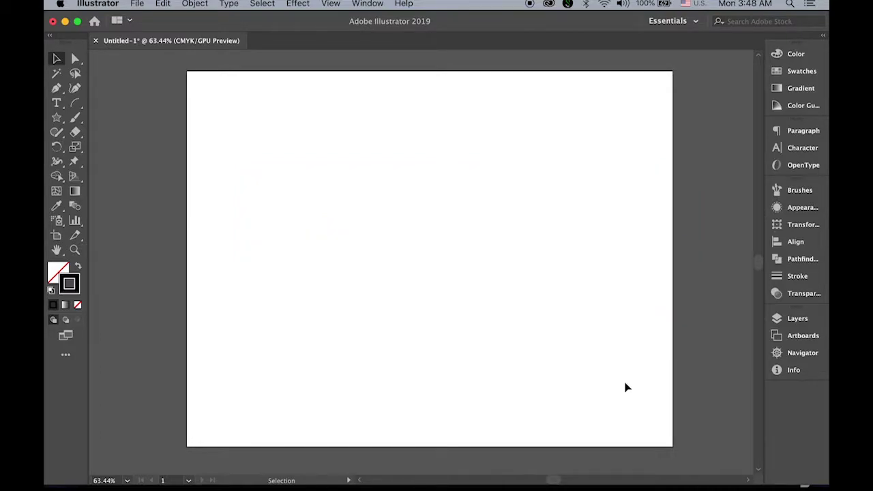
pyautogui.moveTo(76, 104); pyautogui.dragTo(119, 131)
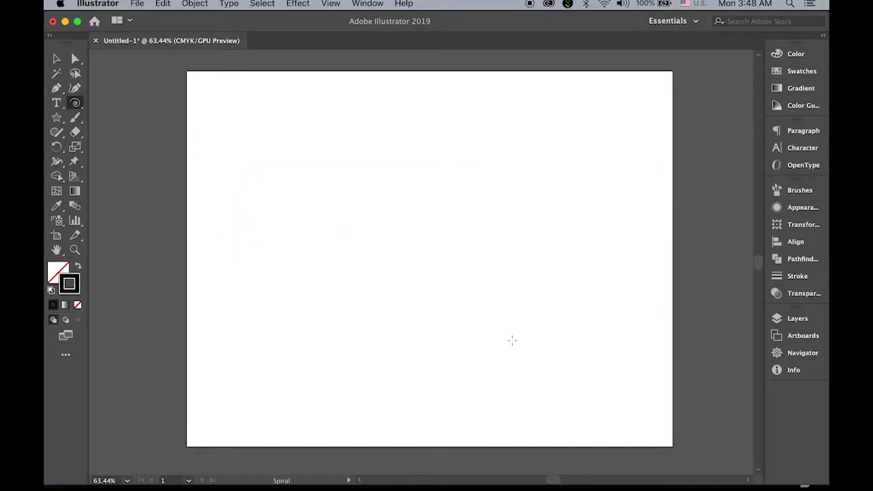
pyautogui.moveTo(456, 261)
pyautogui.mouseDown()
pyautogui.moveTo(477, 253)
pyautogui.moveTo(472, 273)
pyautogui.moveTo(429, 298)
pyautogui.moveTo(391, 274)
pyautogui.moveTo(389, 237)
pyautogui.moveTo(413, 206)
pyautogui.moveTo(440, 197)
pyautogui.moveTo(476, 202)
pyautogui.moveTo(493, 216)
pyautogui.moveTo(589, 186)
pyautogui.moveTo(611, 195)
pyautogui.moveTo(602, 212)
pyautogui.moveTo(549, 213)
pyautogui.moveTo(593, 198)
pyautogui.mouseUp()
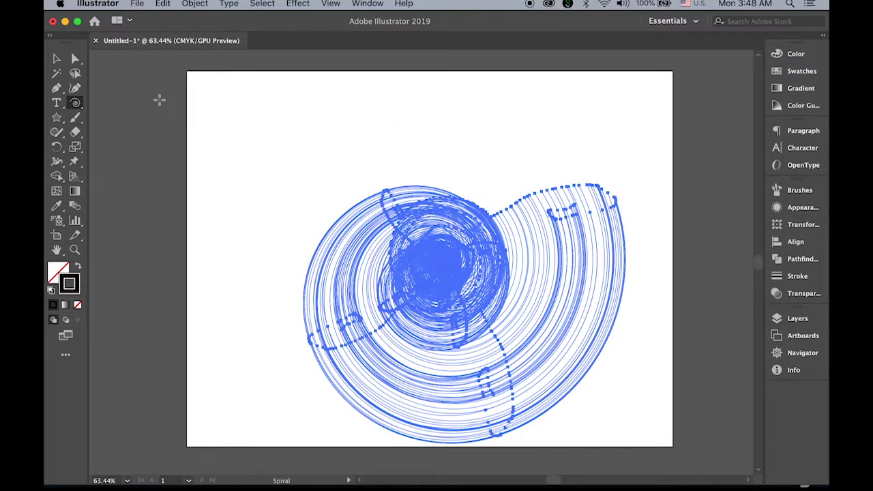
pyautogui.click(57, 59)
pyautogui.click(192, 210)
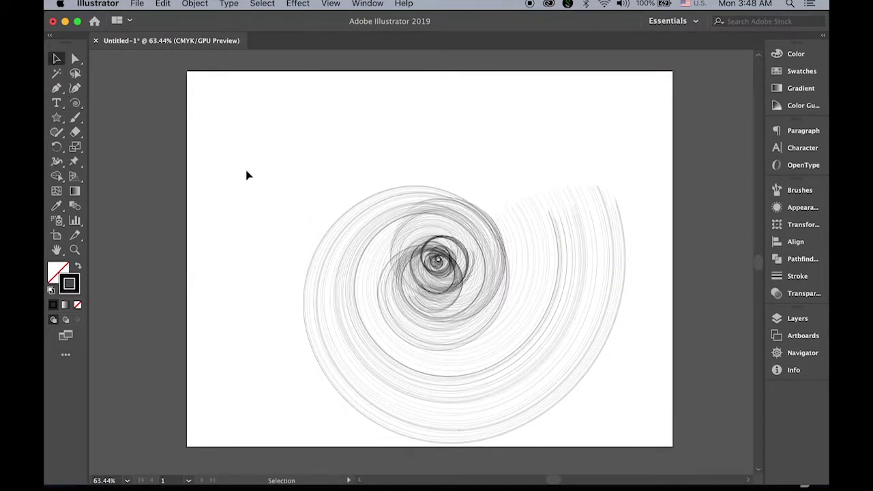
pyautogui.moveTo(249, 167); pyautogui.dragTo(570, 363)
pyautogui.moveTo(497, 311); pyautogui.dragTo(474, 260)
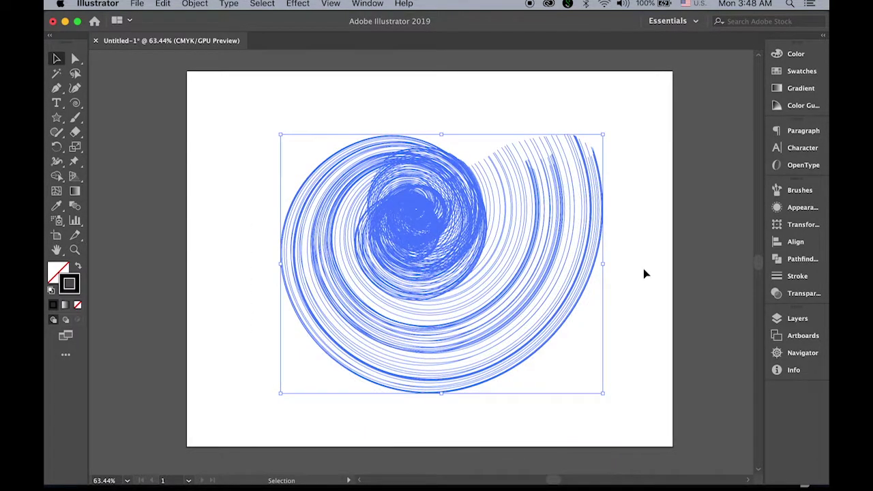
pyautogui.click(646, 273)
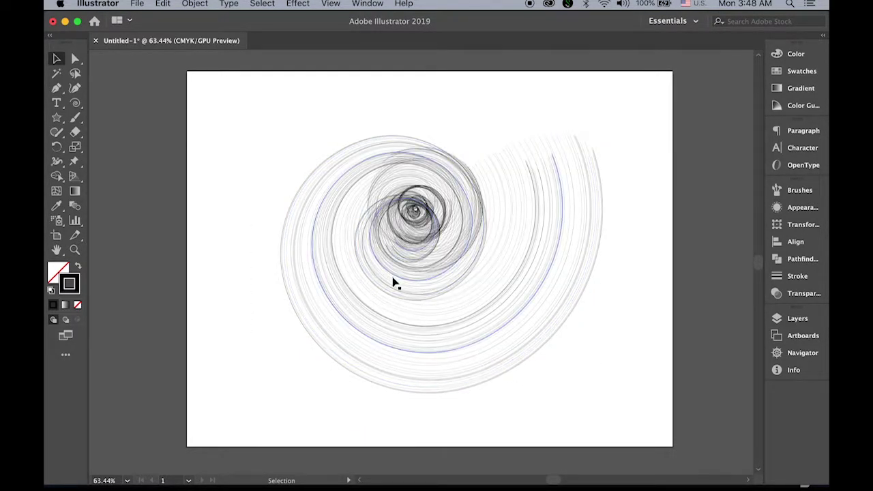
pyautogui.moveTo(222, 149); pyautogui.dragTo(583, 385)
pyautogui.press('Delete')
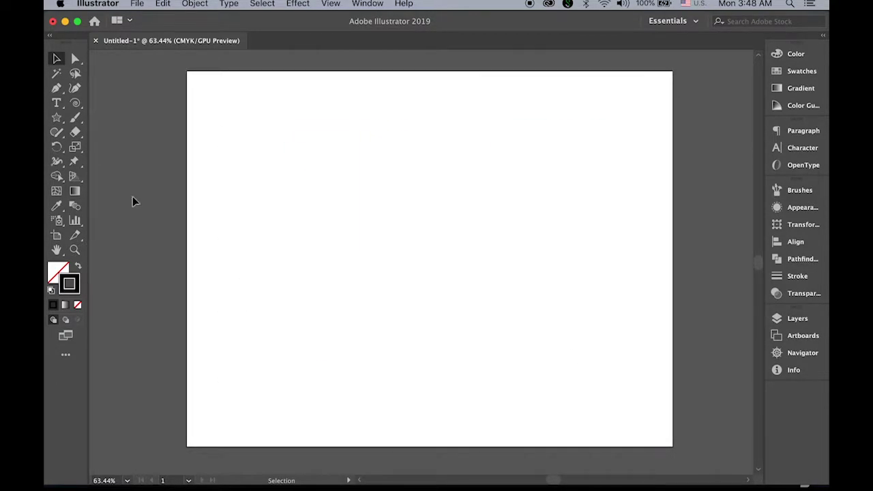
pyautogui.click(75, 102)
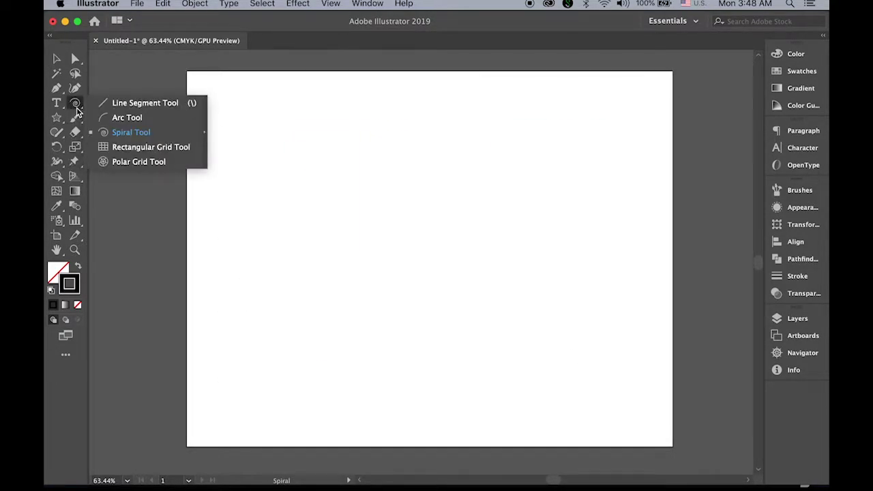
pyautogui.click(137, 148)
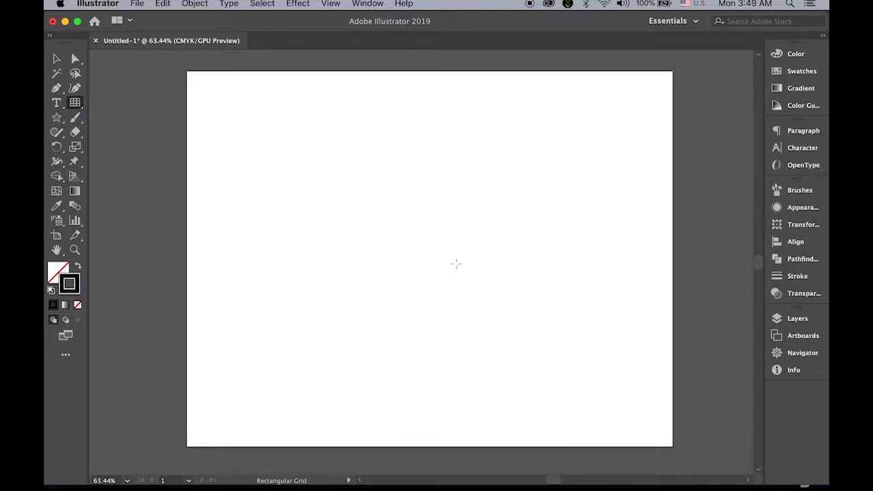
pyautogui.moveTo(449, 248)
pyautogui.mouseDown()
pyautogui.moveTo(521, 212)
pyautogui.moveTo(392, 164)
pyautogui.moveTo(337, 219)
pyautogui.moveTo(454, 248)
pyautogui.moveTo(382, 381)
pyautogui.moveTo(453, 329)
pyautogui.moveTo(551, 327)
pyautogui.moveTo(578, 276)
pyautogui.moveTo(467, 267)
pyautogui.moveTo(289, 325)
pyautogui.moveTo(338, 160)
pyautogui.moveTo(418, 197)
pyautogui.moveTo(519, 176)
pyautogui.moveTo(567, 203)
pyautogui.moveTo(471, 375)
pyautogui.mouseUp()
pyautogui.click(57, 58)
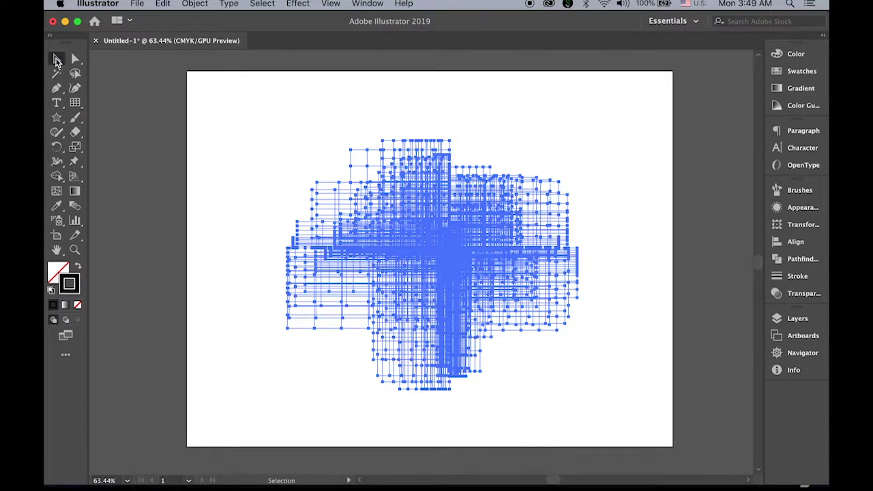
pyautogui.click(198, 116)
pyautogui.moveTo(244, 166); pyautogui.dragTo(538, 346)
pyautogui.press('Delete')
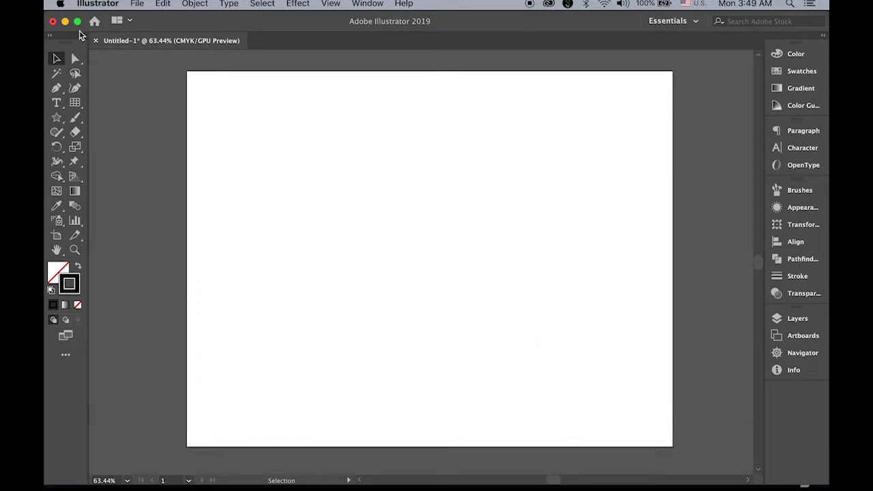
# Sweep out dozens of overlapping polar grids around the artboard centre.
pyautogui.click(75, 103)
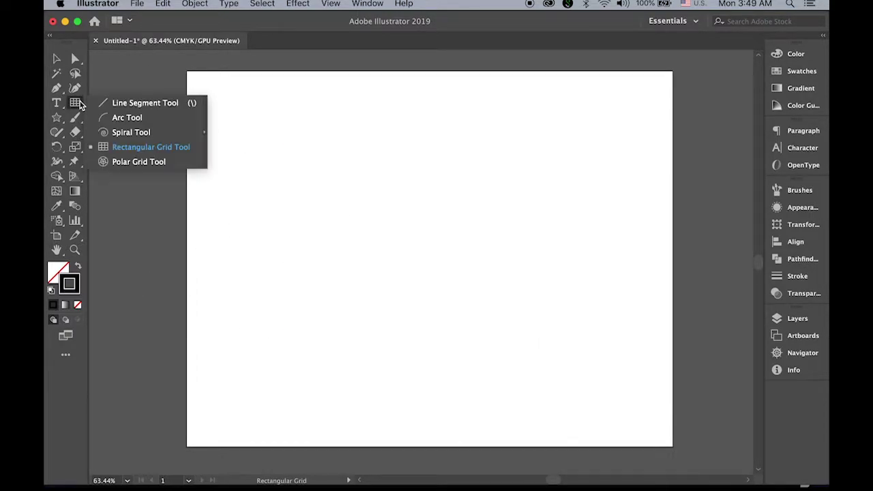
pyautogui.click(150, 163)
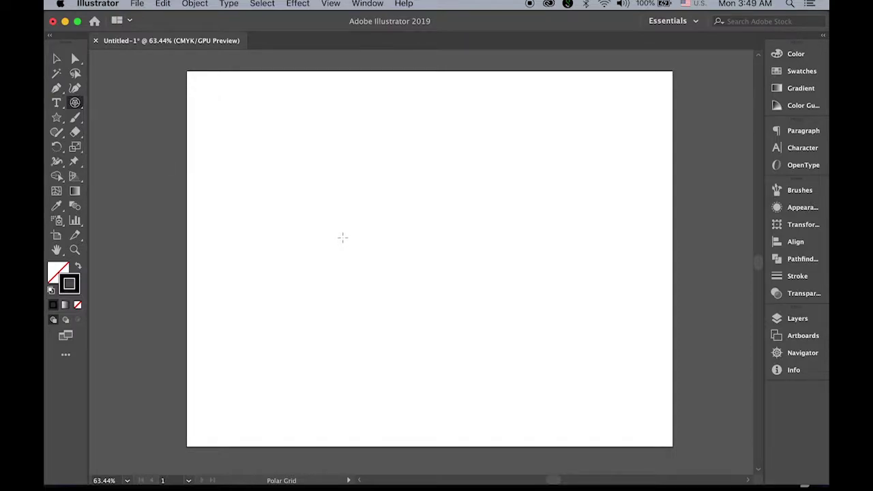
pyautogui.moveTo(419, 238)
pyautogui.mouseDown()
pyautogui.moveTo(471, 181)
pyautogui.moveTo(436, 294)
pyautogui.moveTo(280, 350)
pyautogui.moveTo(555, 356)
pyautogui.moveTo(573, 204)
pyautogui.moveTo(395, 167)
pyautogui.moveTo(453, 471)
pyautogui.moveTo(494, 341)
pyautogui.mouseUp()
pyautogui.moveTo(496, 311); pyautogui.dragTo(570, 184)
# Deselect to preview the grids, zoom in on their centre, then marquee-select them all.
pyautogui.click(56, 59)
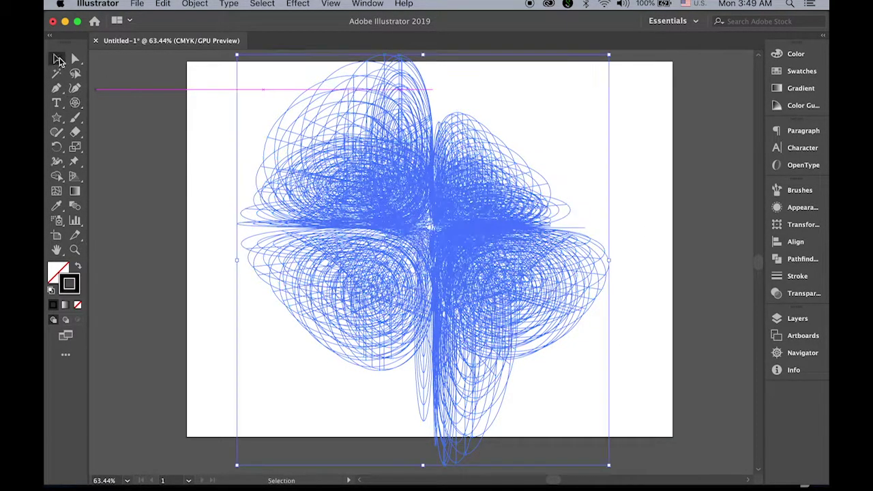
pyautogui.click(153, 86)
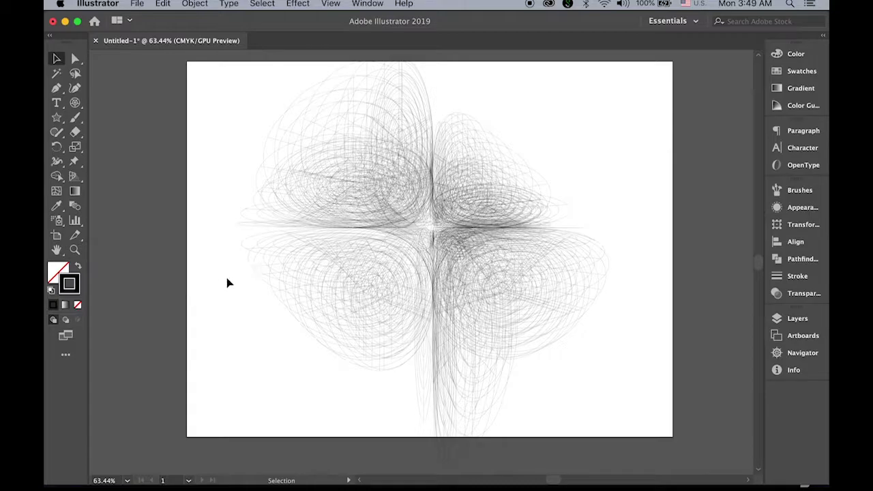
pyautogui.press('super+space')
pyautogui.moveTo(353, 181); pyautogui.dragTo(352, 217)
pyautogui.moveTo(176, 91); pyautogui.dragTo(607, 341)
# Delete the polar grids and spray many rectangle outlines outward from the artboard centre.
pyautogui.press('Delete')
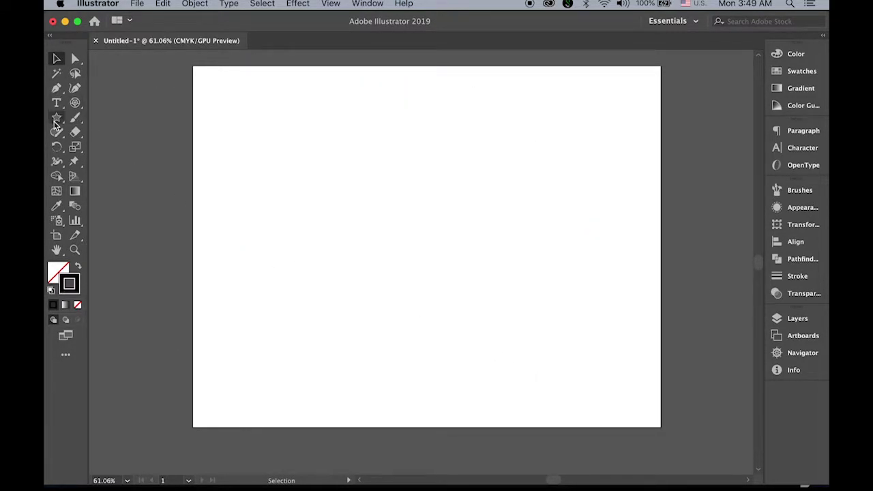
pyautogui.moveTo(57, 117); pyautogui.dragTo(103, 118)
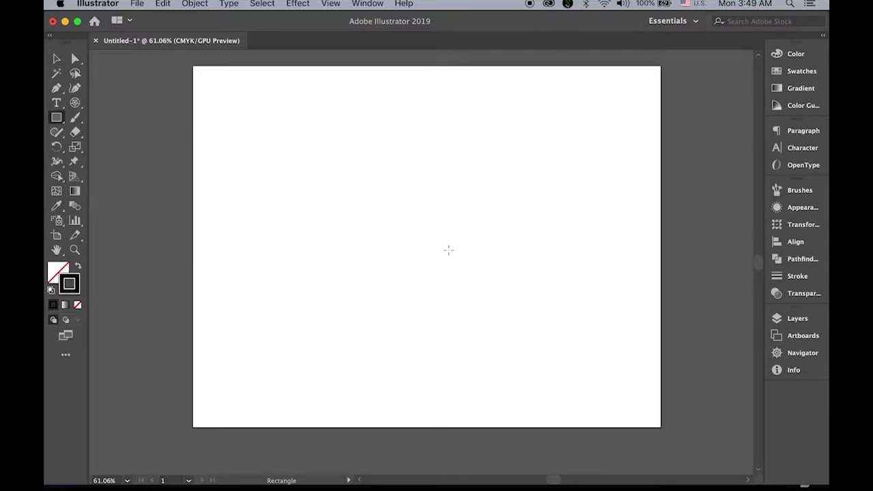
pyautogui.moveTo(439, 234)
pyautogui.mouseDown()
pyautogui.moveTo(461, 213)
pyautogui.moveTo(413, 137)
pyautogui.moveTo(482, 208)
pyautogui.moveTo(391, 340)
pyautogui.mouseUp()
pyautogui.moveTo(391, 280)
pyautogui.mouseDown()
pyautogui.moveTo(565, 348)
pyautogui.moveTo(345, 193)
pyautogui.moveTo(529, 289)
pyautogui.moveTo(322, 306)
pyautogui.moveTo(508, 263)
pyautogui.moveTo(368, 303)
pyautogui.moveTo(335, 152)
pyautogui.moveTo(501, 293)
pyautogui.mouseUp()
# Preview the rectangle strokes, then select all with Cmd+A and delete them.
pyautogui.click(57, 58)
pyautogui.click(246, 114)
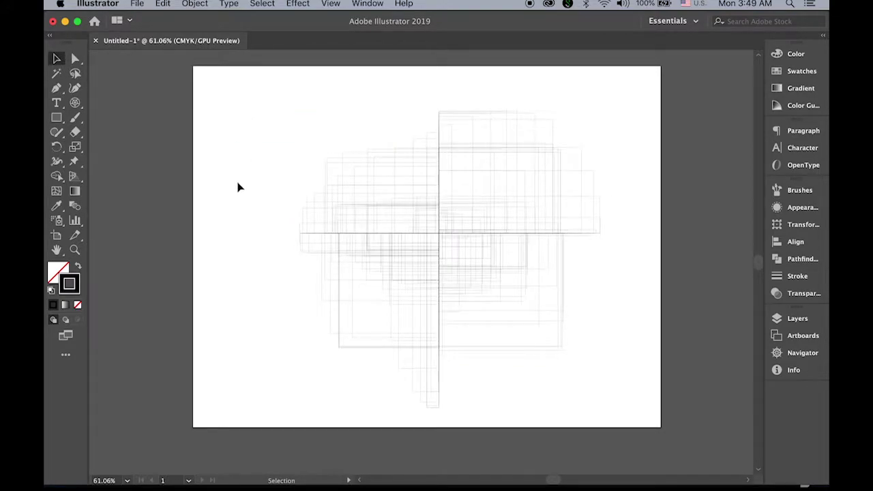
pyautogui.press('super+a')
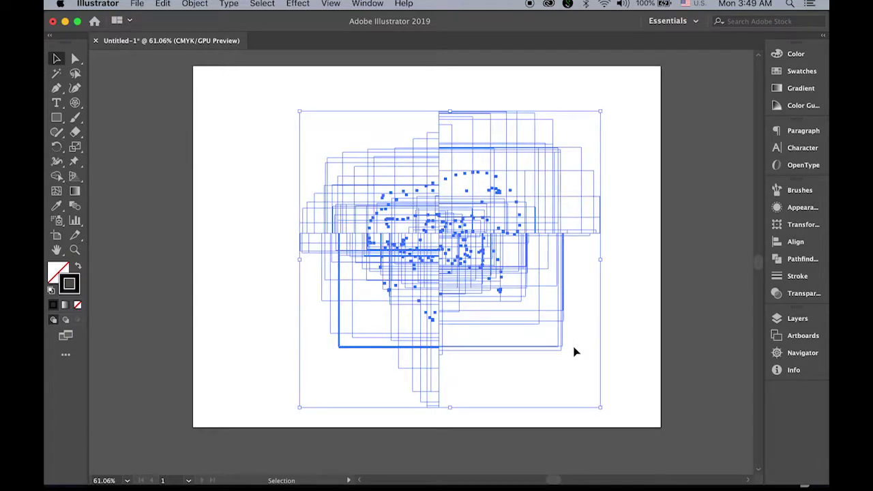
pyautogui.press('BackSpace')
# Sweep out a four-lobed burst of rounded rectangles from the centre.
pyautogui.moveTo(57, 118); pyautogui.dragTo(90, 133)
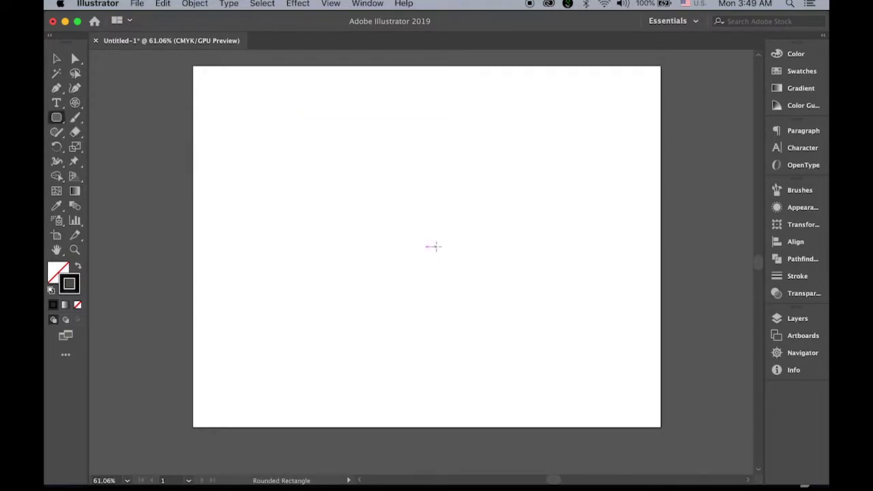
pyautogui.moveTo(435, 230)
pyautogui.mouseDown()
pyautogui.moveTo(486, 158)
pyautogui.moveTo(572, 140)
pyautogui.moveTo(370, 161)
pyautogui.moveTo(286, 256)
pyautogui.moveTo(258, 320)
pyautogui.moveTo(386, 268)
pyautogui.moveTo(499, 330)
pyautogui.moveTo(544, 395)
pyautogui.moveTo(509, 234)
pyautogui.moveTo(316, 162)
pyautogui.moveTo(368, 123)
pyautogui.moveTo(452, 249)
pyautogui.moveTo(502, 243)
pyautogui.moveTo(375, 243)
pyautogui.moveTo(399, 306)
pyautogui.moveTo(465, 155)
pyautogui.moveTo(520, 253)
pyautogui.moveTo(378, 210)
pyautogui.moveTo(373, 187)
pyautogui.moveTo(461, 196)
pyautogui.mouseUp()
# Preview the rounded rectangles, then marquee-select and delete them all.
pyautogui.press('v')
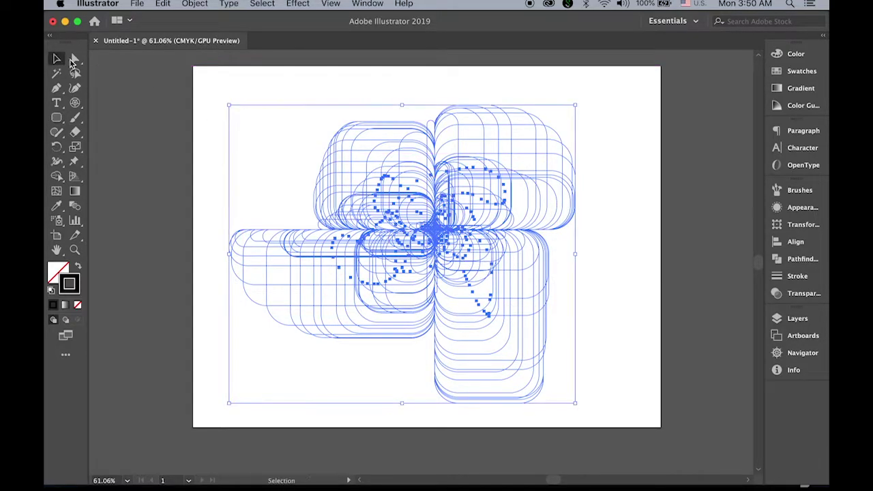
pyautogui.click(216, 100)
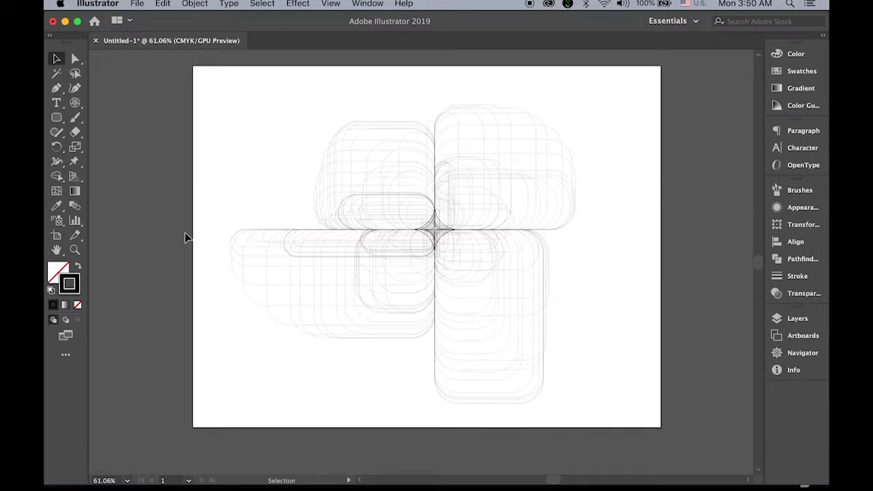
pyautogui.moveTo(233, 150); pyautogui.dragTo(568, 312)
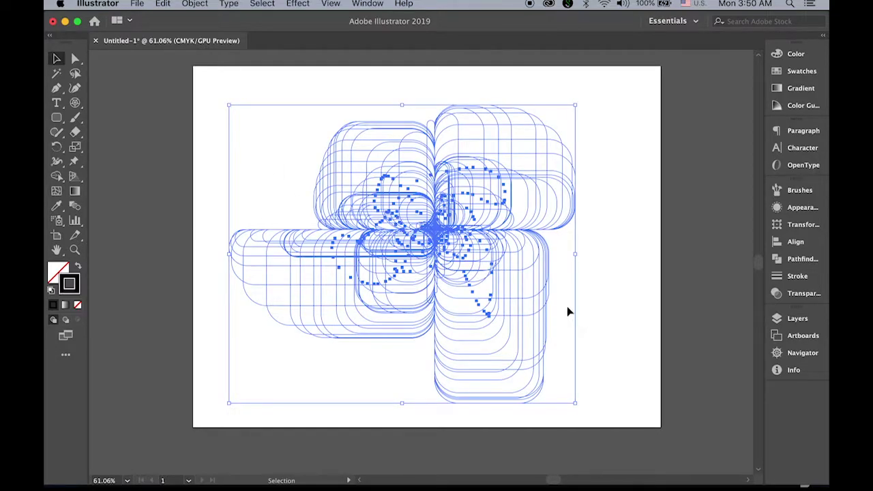
pyautogui.press('Delete')
pyautogui.moveTo(57, 117); pyautogui.dragTo(138, 148)
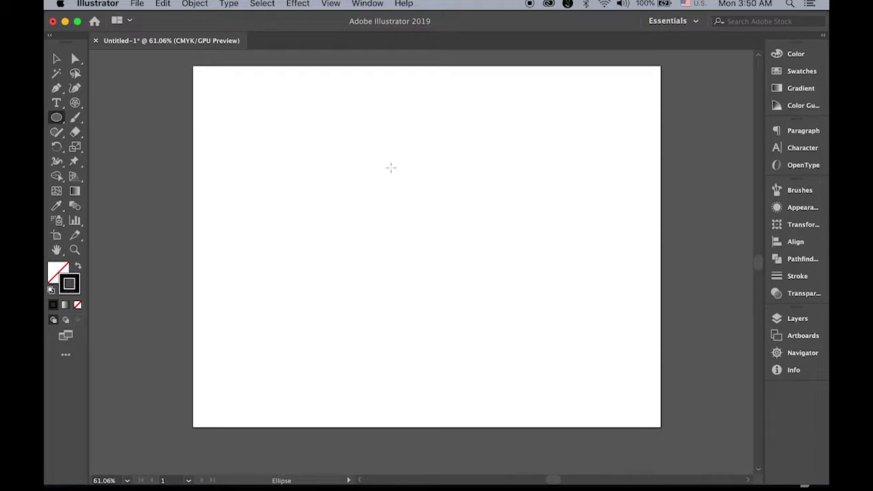
pyautogui.moveTo(448, 240)
pyautogui.mouseDown()
pyautogui.moveTo(508, 215)
pyautogui.moveTo(280, 249)
pyautogui.moveTo(443, 344)
pyautogui.moveTo(382, 276)
pyautogui.moveTo(600, 369)
pyautogui.moveTo(515, 249)
pyautogui.moveTo(382, 115)
pyautogui.moveTo(402, 193)
pyautogui.moveTo(569, 136)
pyautogui.mouseUp()
pyautogui.click(57, 58)
pyautogui.click(216, 258)
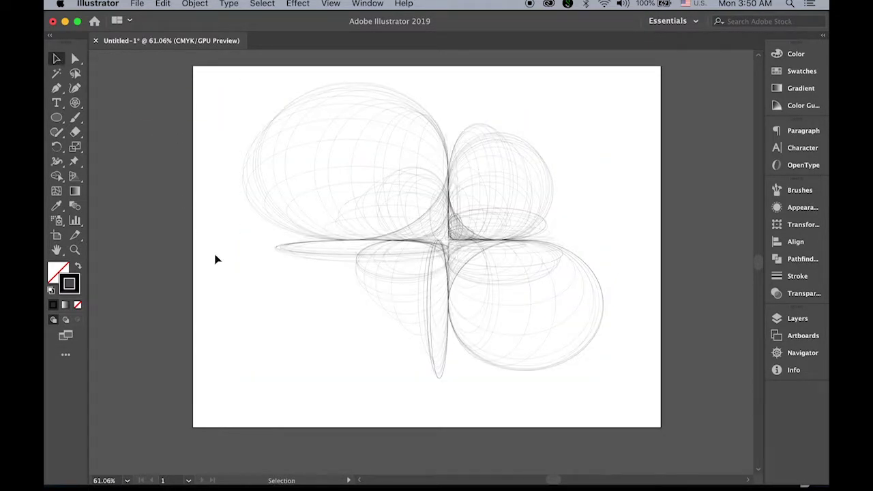
pyautogui.moveTo(197, 134); pyautogui.dragTo(588, 347)
pyautogui.press('Delete')
pyautogui.click(57, 117)
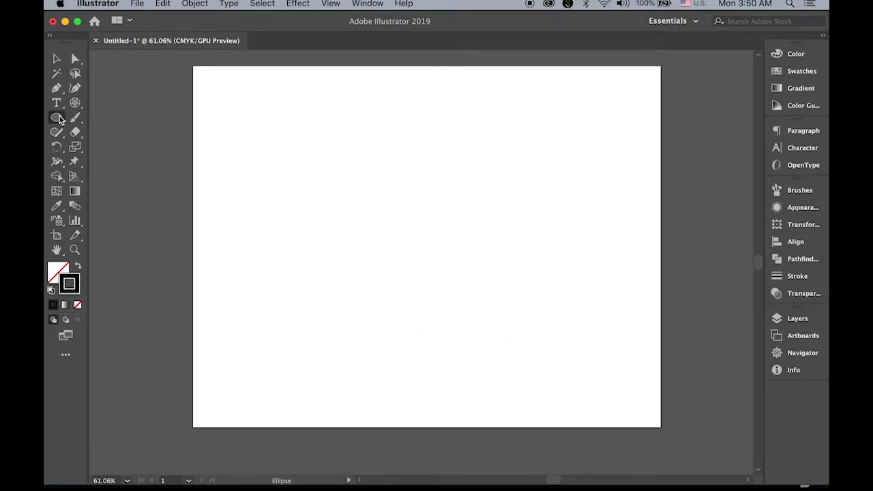
pyautogui.click(117, 162)
pyautogui.moveTo(437, 238)
pyautogui.mouseDown()
pyautogui.moveTo(413, 229)
pyautogui.moveTo(332, 154)
pyautogui.moveTo(416, 236)
pyautogui.moveTo(553, 225)
pyautogui.mouseUp()
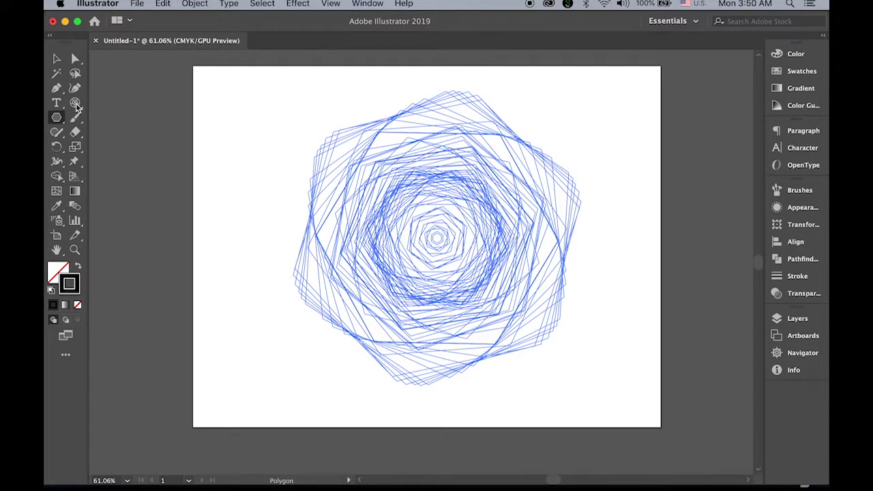
pyautogui.click(57, 59)
pyautogui.click(192, 199)
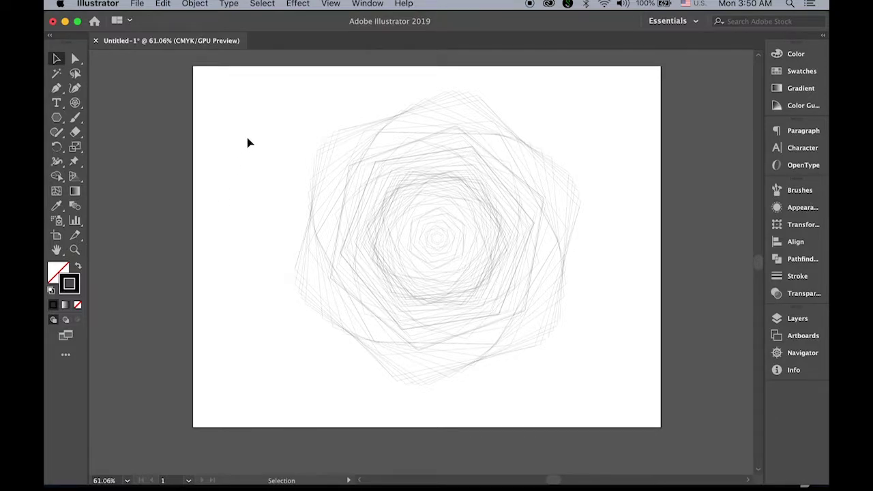
pyautogui.moveTo(247, 142); pyautogui.dragTo(596, 312)
pyautogui.press('Delete')
# Sweep out a pile of overlapping, rotated star outlines with the Star tool.
pyautogui.click(56, 117)
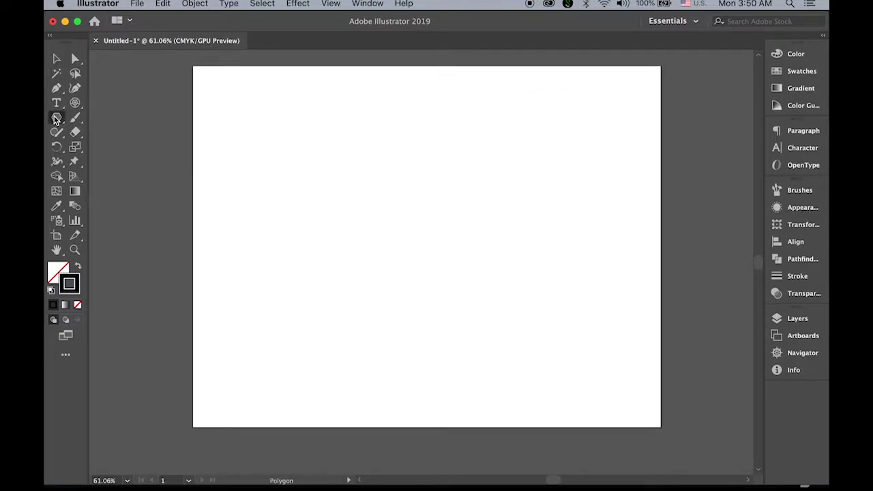
pyautogui.click(150, 175)
pyautogui.moveTo(433, 256)
pyautogui.mouseDown()
pyautogui.moveTo(462, 223)
pyautogui.moveTo(489, 263)
pyautogui.moveTo(370, 261)
pyautogui.moveTo(344, 161)
pyautogui.moveTo(469, 140)
pyautogui.moveTo(537, 204)
pyautogui.moveTo(540, 236)
pyautogui.moveTo(428, 231)
pyautogui.moveTo(313, 117)
pyautogui.mouseUp()
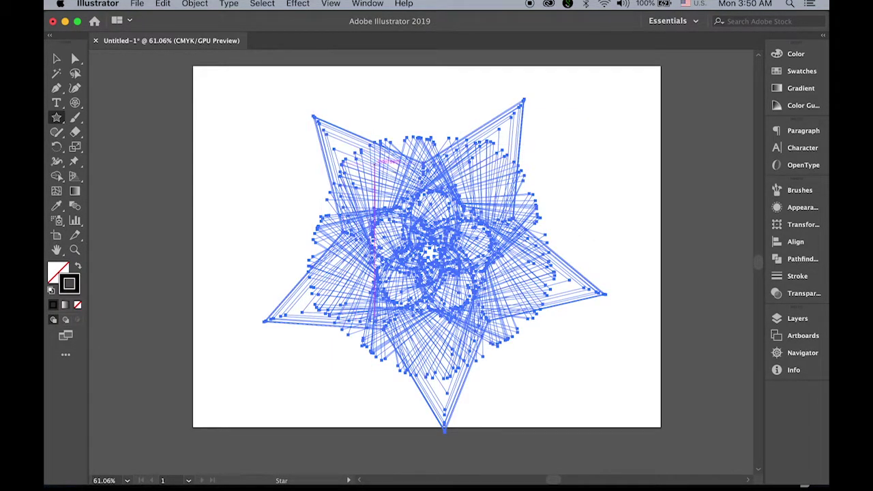
# Preview the star pile, then select it and delete it.
pyautogui.press('v')
pyautogui.click(184, 110)
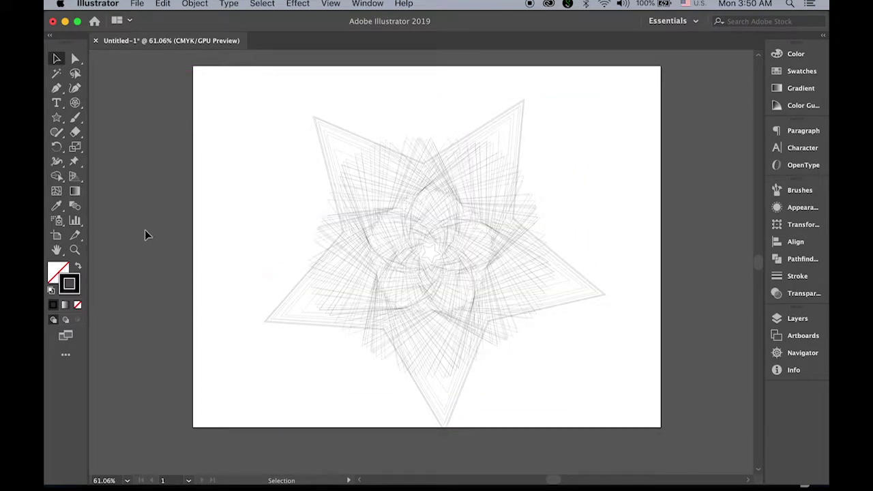
pyautogui.click(523, 326)
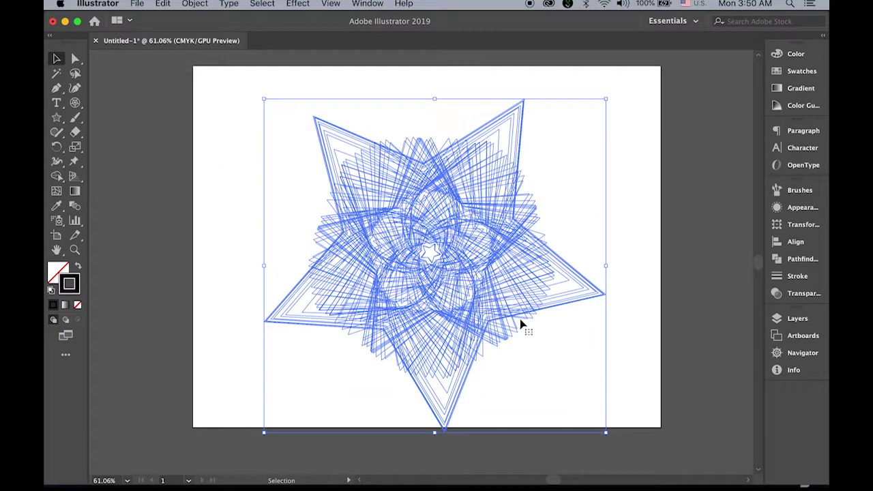
pyautogui.press('Delete')
# Drag nested five-point stars straight out from the artboard centre and deselect to view the outlines.
pyautogui.click(57, 116)
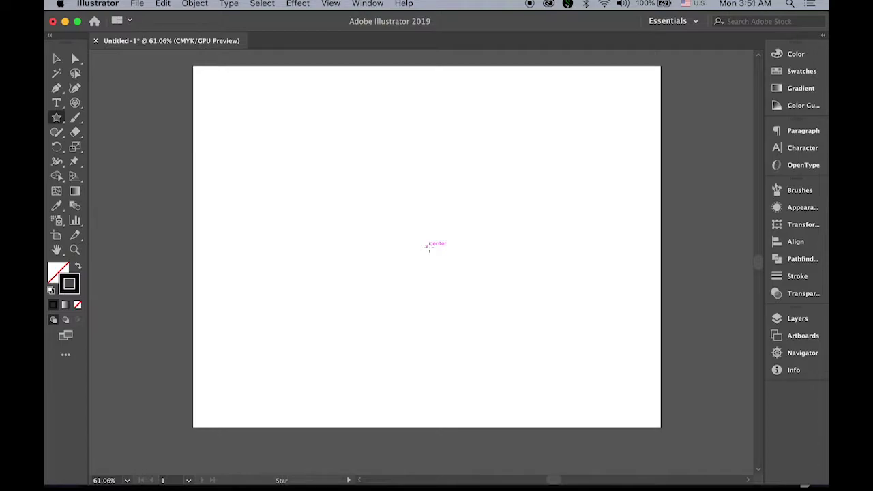
pyautogui.moveTo(429, 247)
pyautogui.mouseDown()
pyautogui.moveTo(505, 168)
pyautogui.moveTo(481, 178)
pyautogui.moveTo(538, 131)
pyautogui.mouseUp()
pyautogui.press('v')
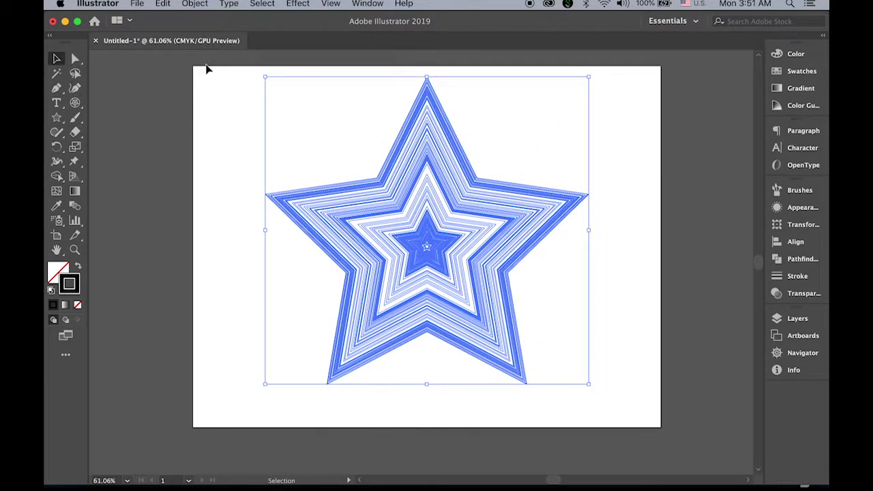
pyautogui.click(208, 140)
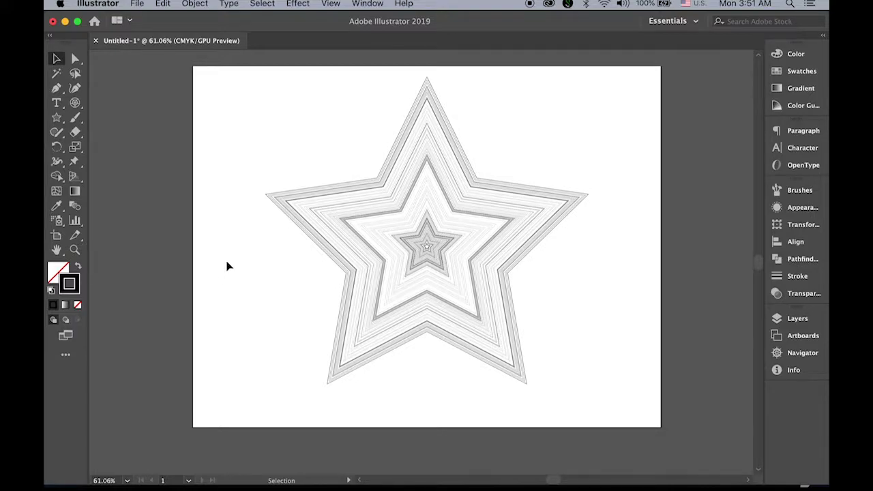